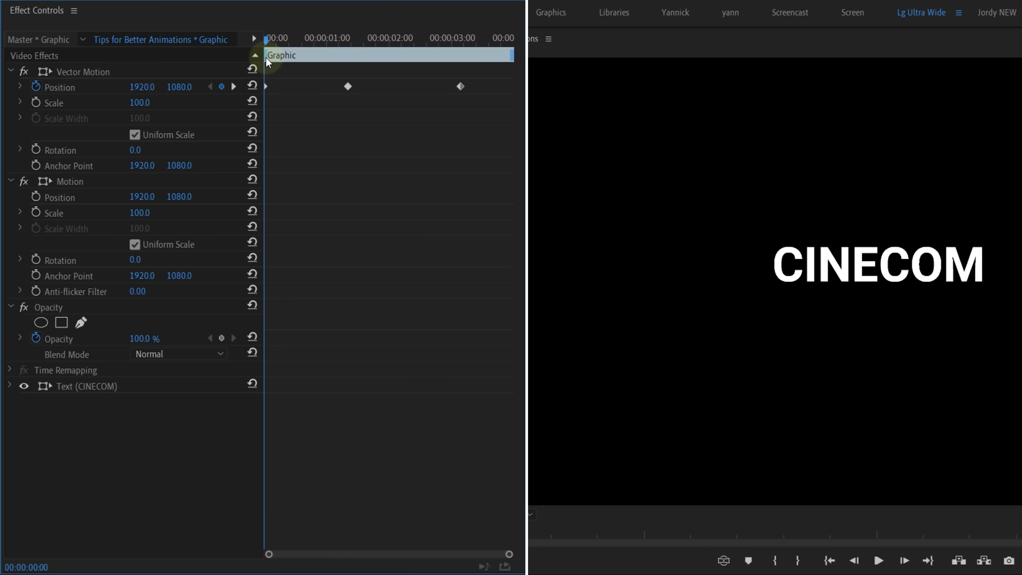
# - Set CINECOM's first Position keyframe to Hold temporal interpolation
pyautogui.rightClick(266, 87)
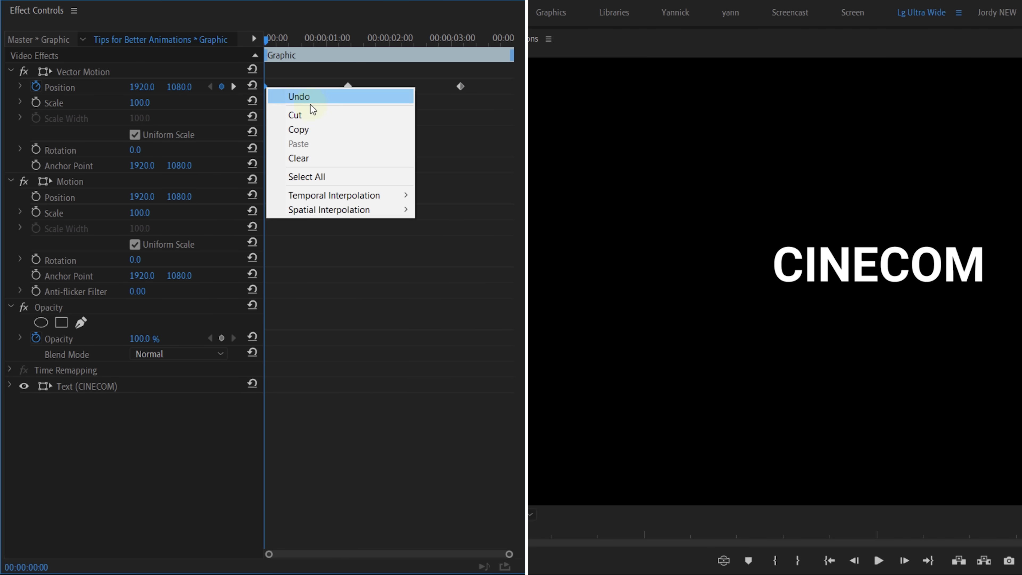
pyautogui.moveTo(374, 197)
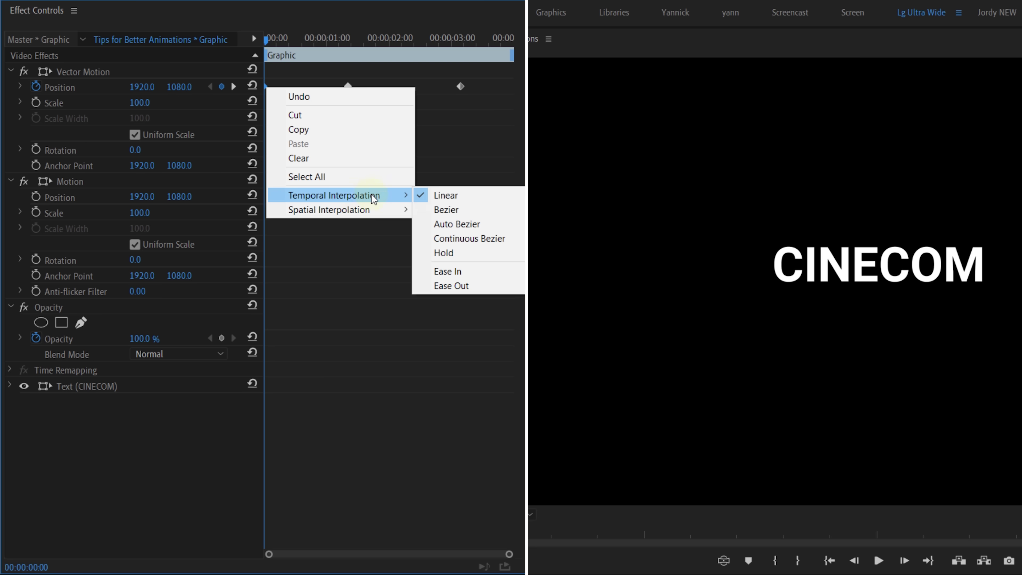
pyautogui.click(474, 248)
pyautogui.click(274, 39)
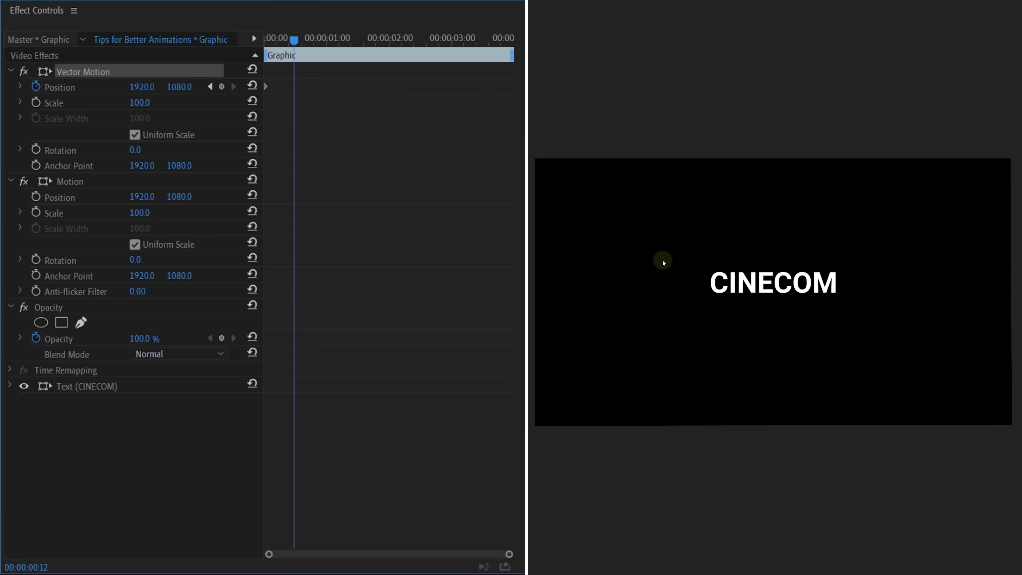
# - Move CINECOM to a random spot every few frames, recentre it, and preview the jitter
pyautogui.moveTo(664, 262); pyautogui.dragTo(931, 383)
pyautogui.moveTo(358, 40); pyautogui.dragTo(383, 39)
pyautogui.moveTo(930, 383); pyautogui.dragTo(771, 283)
pyautogui.moveTo(383, 39); pyautogui.dragTo(406, 39)
pyautogui.moveTo(771, 283); pyautogui.dragTo(719, 252)
pyautogui.moveTo(406, 40); pyautogui.dragTo(419, 39)
pyautogui.moveTo(719, 251); pyautogui.dragTo(842, 322)
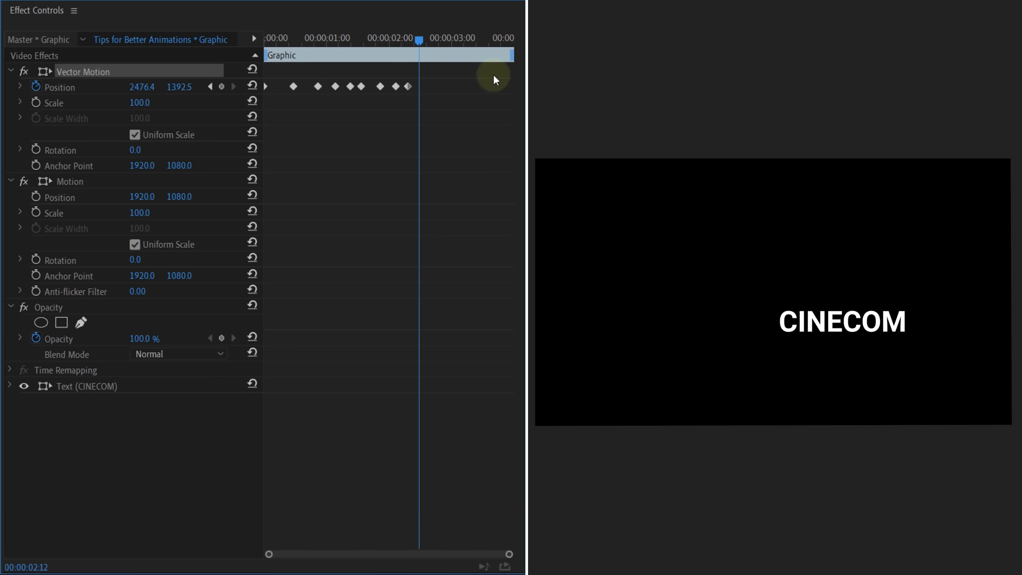
pyautogui.moveTo(419, 39); pyautogui.dragTo(440, 39)
pyautogui.moveTo(843, 323); pyautogui.dragTo(735, 347)
pyautogui.moveTo(441, 39); pyautogui.dragTo(452, 39)
pyautogui.moveTo(735, 347); pyautogui.dragTo(621, 388)
pyautogui.moveTo(452, 39); pyautogui.dragTo(464, 39)
pyautogui.moveTo(620, 388); pyautogui.dragTo(756, 199)
pyautogui.moveTo(463, 39); pyautogui.dragTo(476, 39)
pyautogui.moveTo(756, 198); pyautogui.dragTo(829, 393)
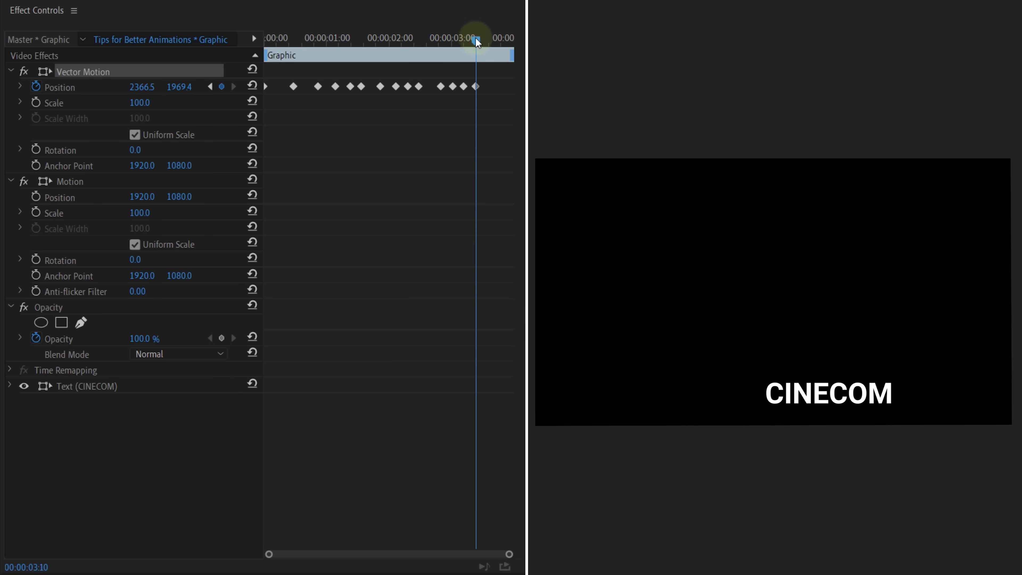
pyautogui.moveTo(477, 42); pyautogui.dragTo(488, 39)
pyautogui.moveTo(829, 393); pyautogui.dragTo(856, 349)
pyautogui.moveTo(487, 39); pyautogui.dragTo(501, 39)
pyautogui.click(252, 86)
pyautogui.press('space')
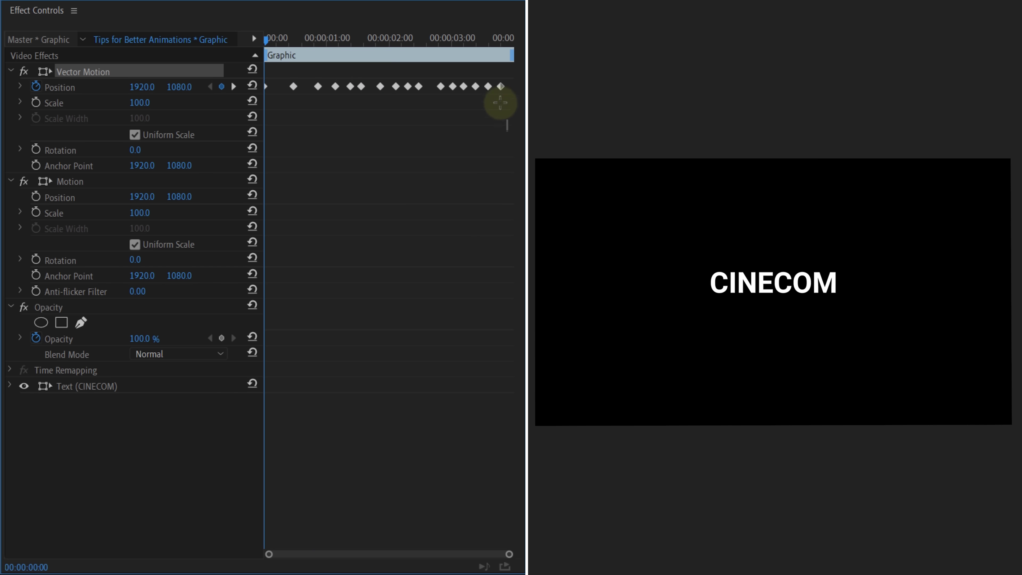
# - Switch all the selected Position keyframes to Hold interpolation and play the stepped animation
pyautogui.moveTo(508, 131); pyautogui.dragTo(427, 69)
pyautogui.rightClick(292, 86)
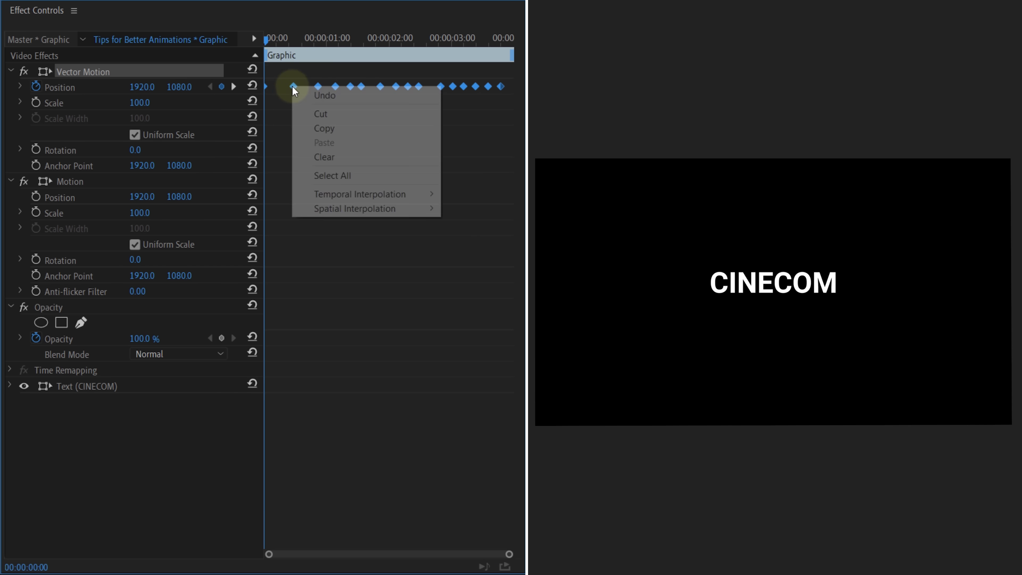
pyautogui.moveTo(401, 194)
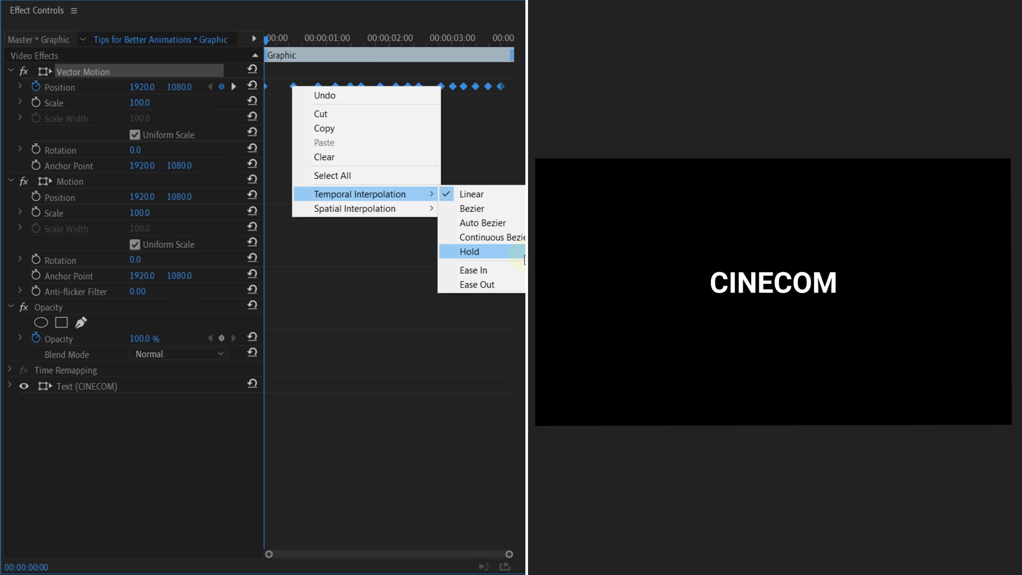
pyautogui.click(522, 254)
pyautogui.press('space')
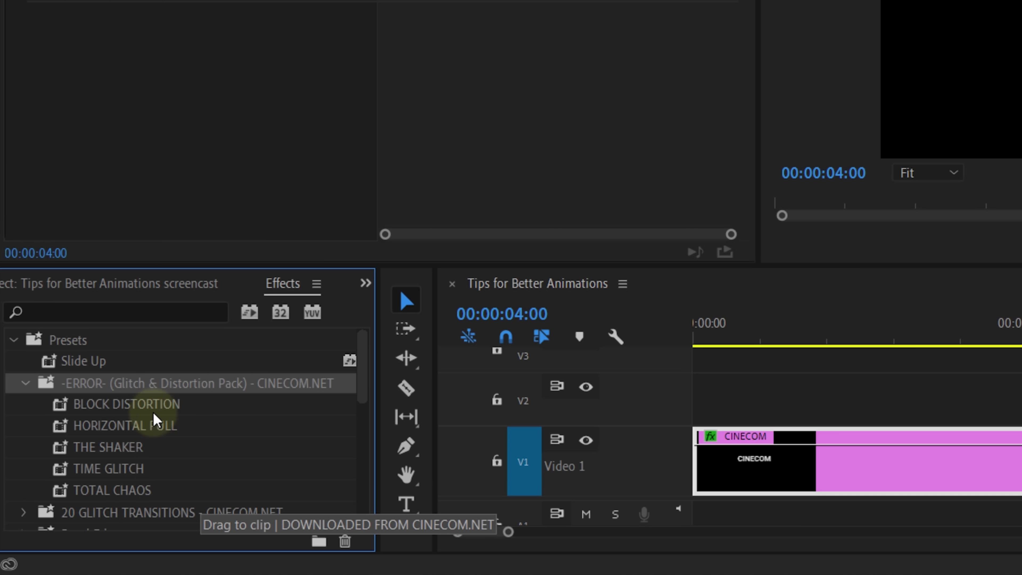
pyautogui.click(157, 408)
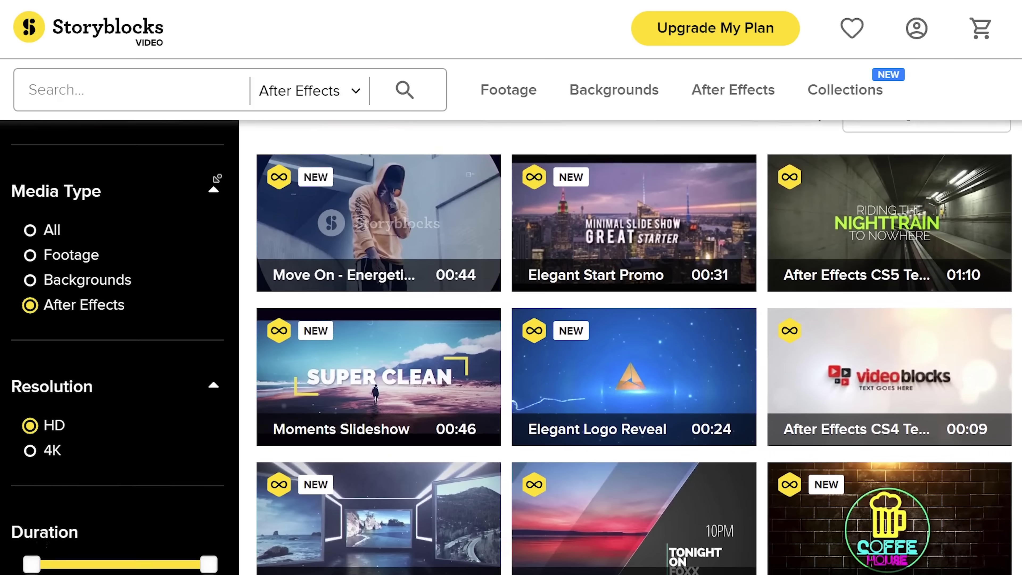
# - Scroll through the Storyblocks After Effects and 'effects' search results
pyautogui.scroll(-5, 511, 346)
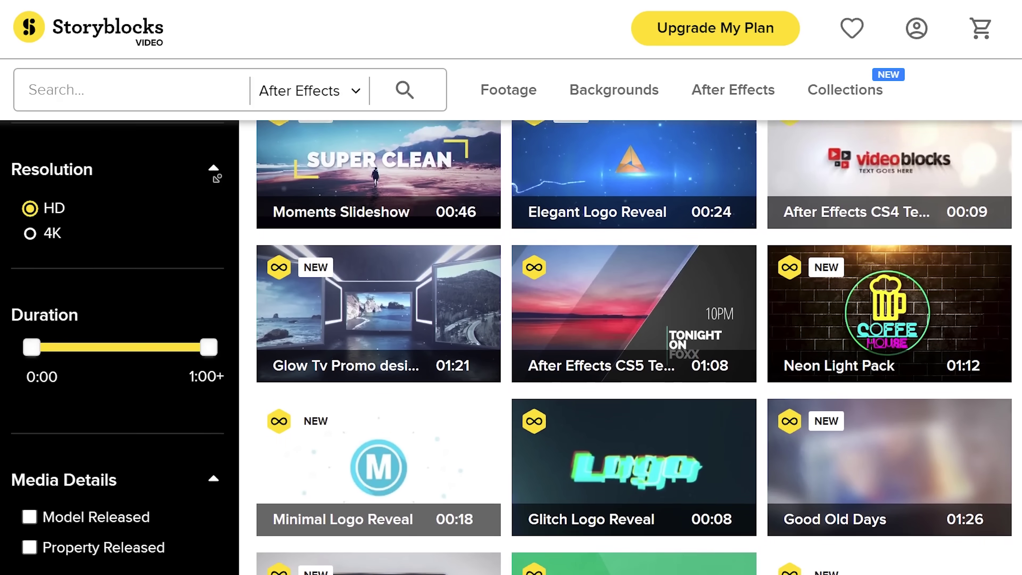
pyautogui.scroll(-5, 511, 346)
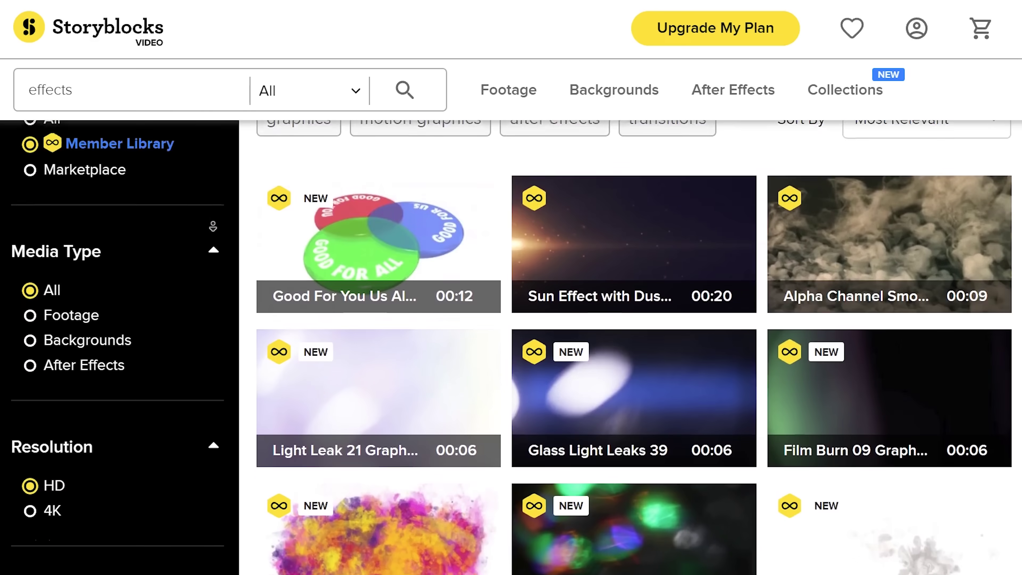
pyautogui.scroll(-6, 511, 346)
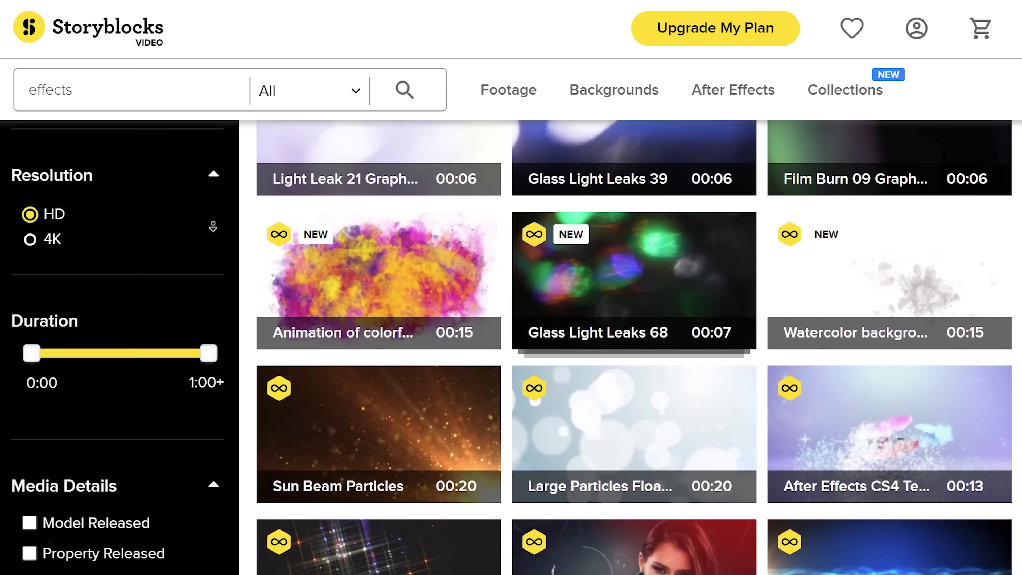
pyautogui.scroll(-6, 511, 347)
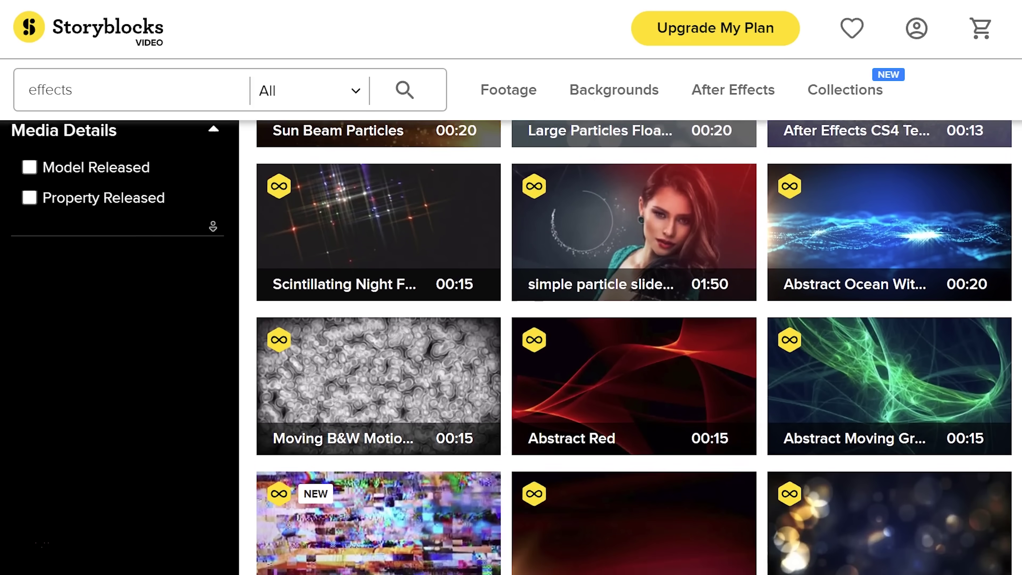
pyautogui.scroll(-3, 511, 346)
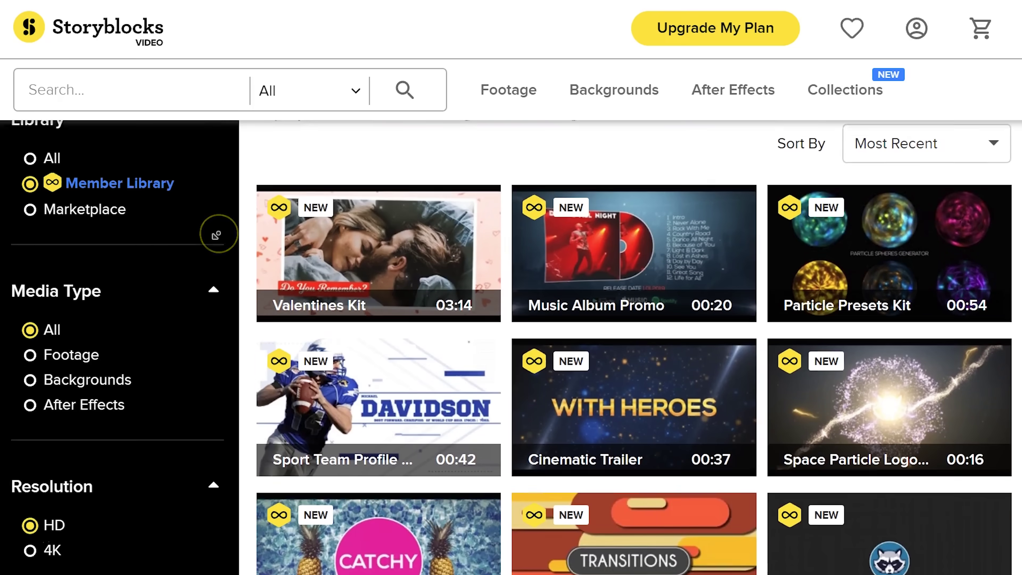
pyautogui.scroll(-5, 634, 347)
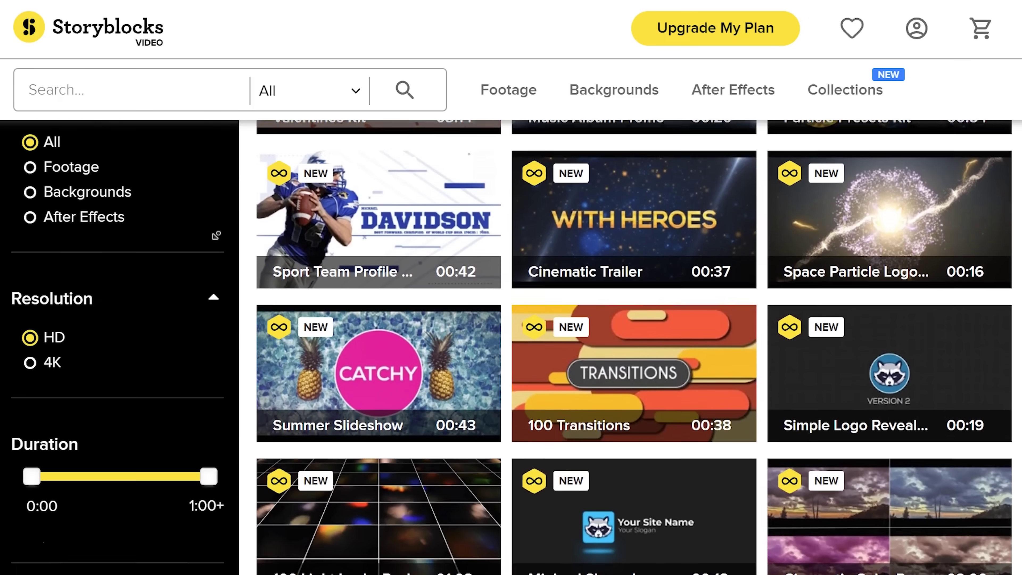
pyautogui.scroll(-5, 216, 235)
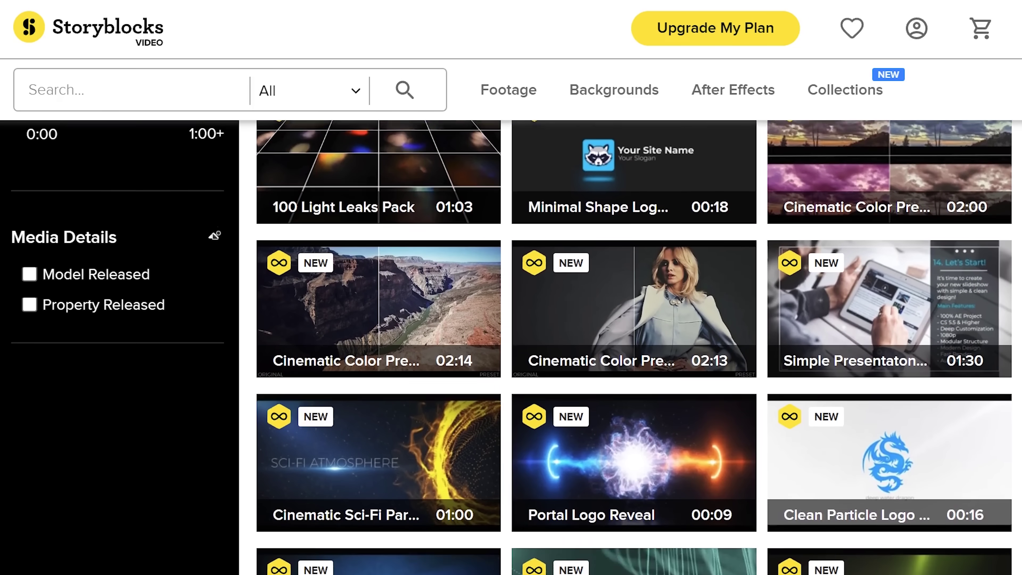
pyautogui.scroll(-5, 216, 235)
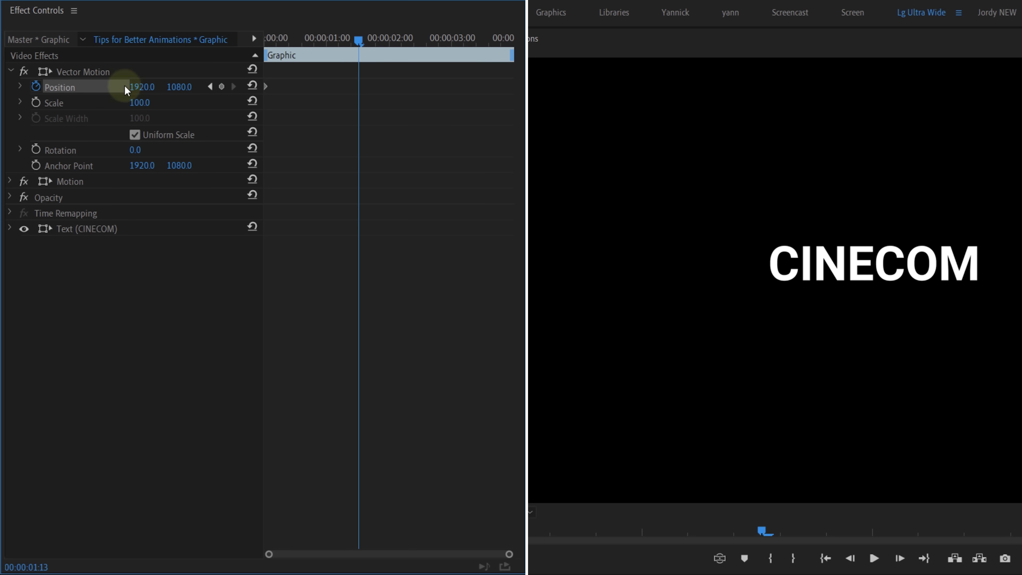
# - Keyframe CINECOM moving up to the top-left, then down to the lower left near three seconds
pyautogui.click(111, 73)
pyautogui.moveTo(874, 280); pyautogui.dragTo(661, 142)
pyautogui.click(400, 41)
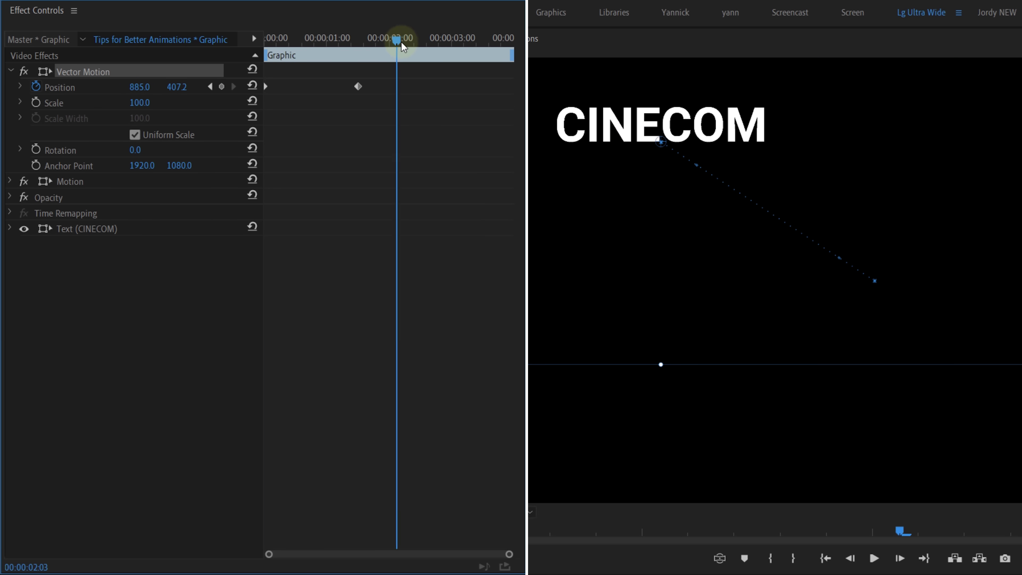
pyautogui.moveTo(403, 47); pyautogui.dragTo(462, 40)
pyautogui.moveTo(583, 135); pyautogui.dragTo(540, 461)
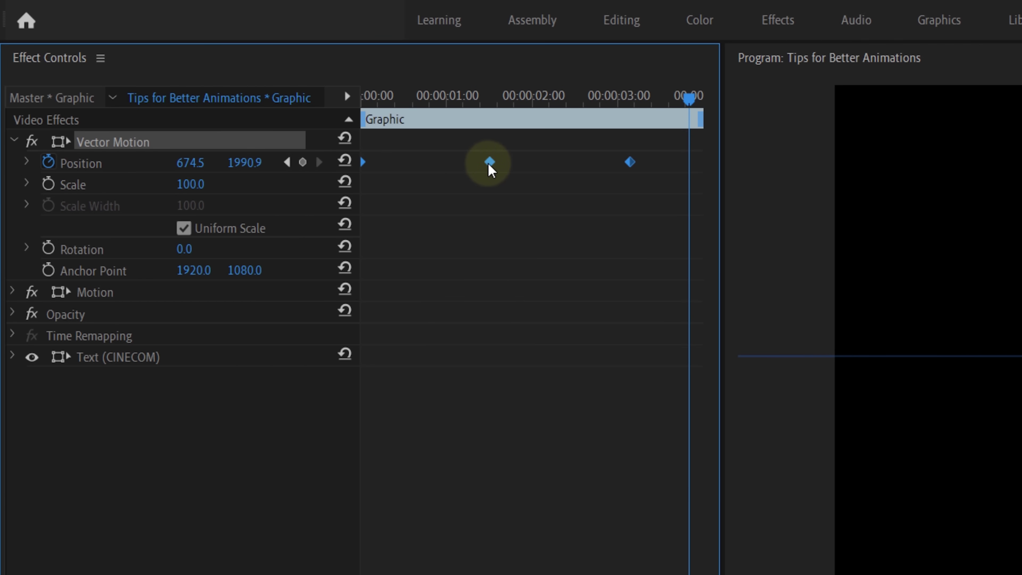
# - Give the middle Position keyframe Linear spatial interpolation so the path turns a sharp corner
pyautogui.rightClick(490, 163)
pyautogui.moveTo(595, 337)
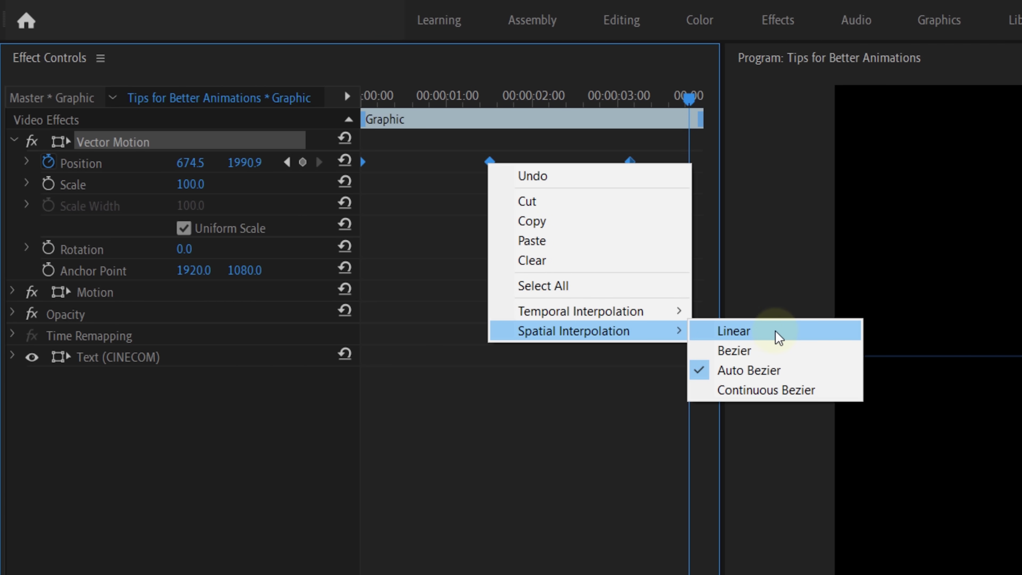
pyautogui.click(779, 337)
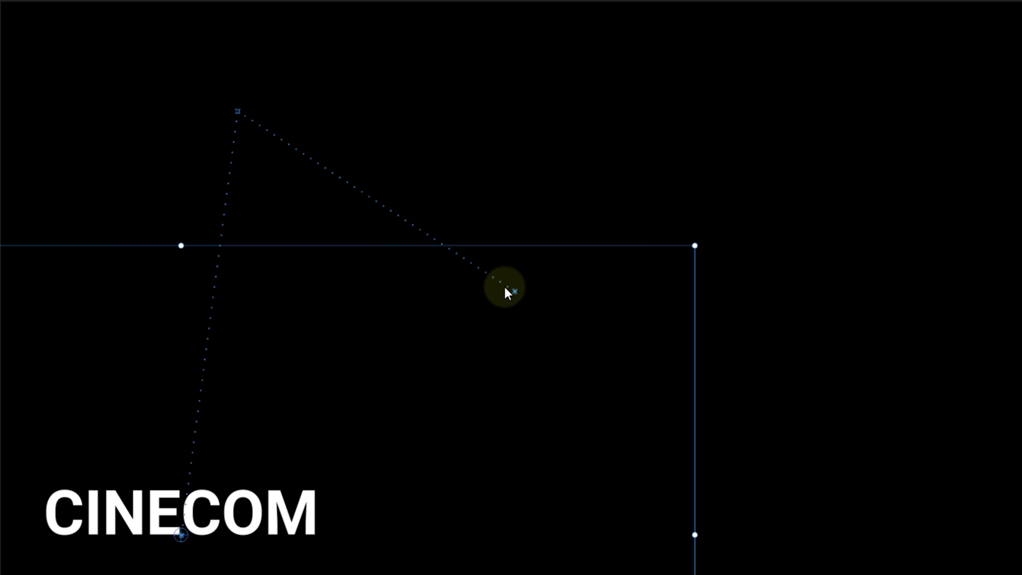
pyautogui.moveTo(664, 143); pyautogui.dragTo(354, 194)
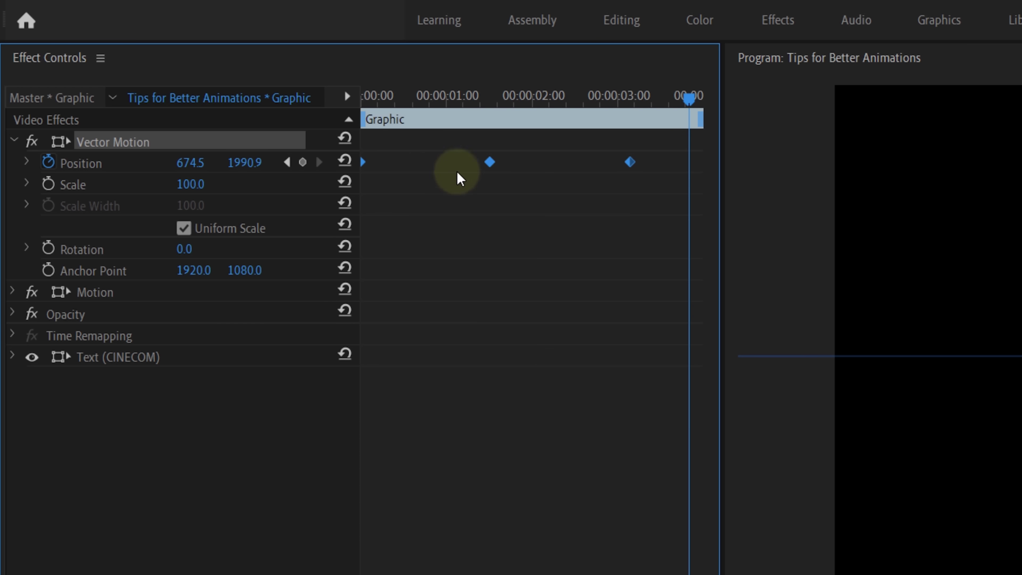
pyautogui.click(490, 162)
# - Apply Ease Out to the first Position keyframe and Ease In to the second
pyautogui.rightClick(487, 163)
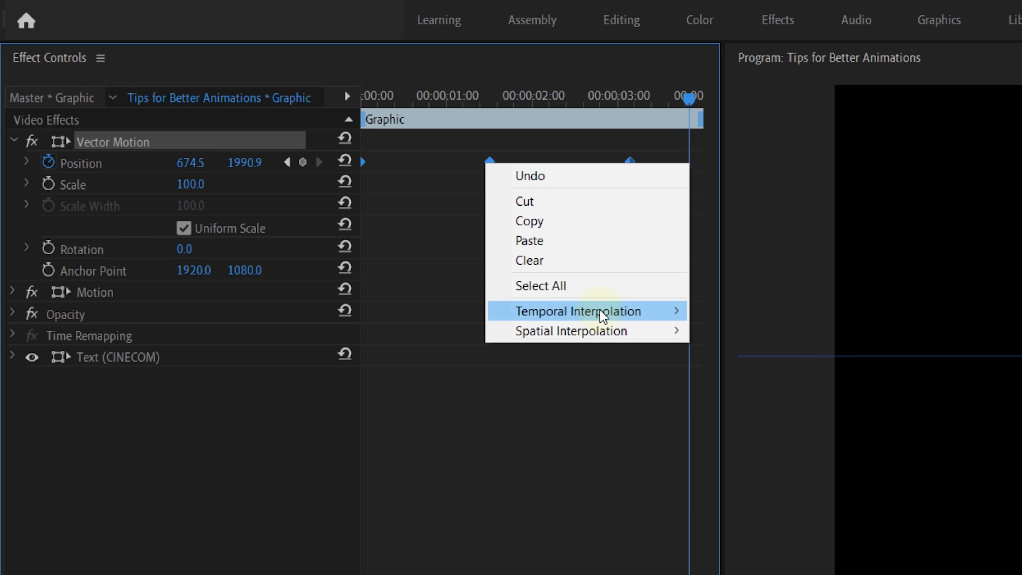
pyautogui.moveTo(603, 329)
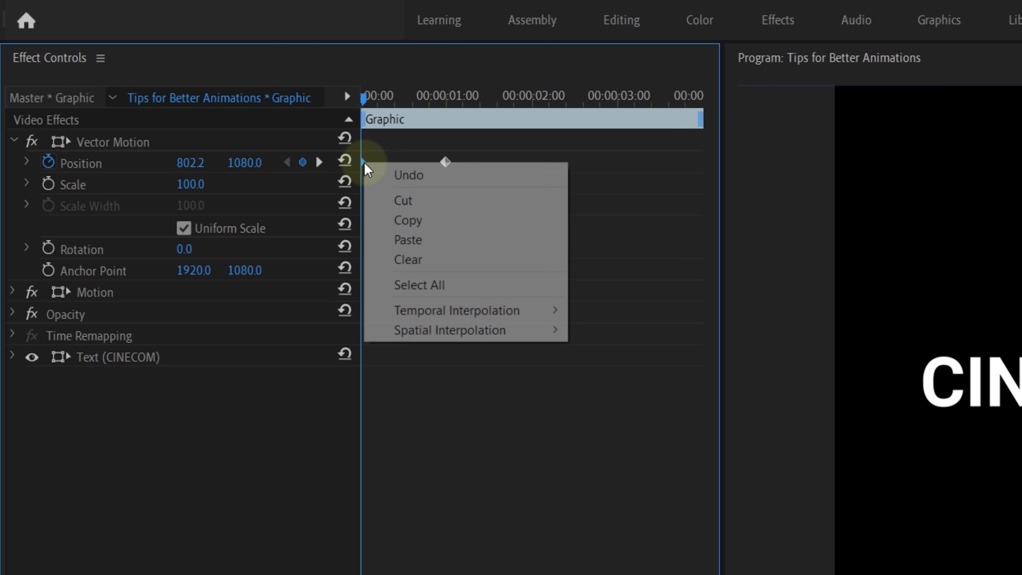
pyautogui.moveTo(462, 311)
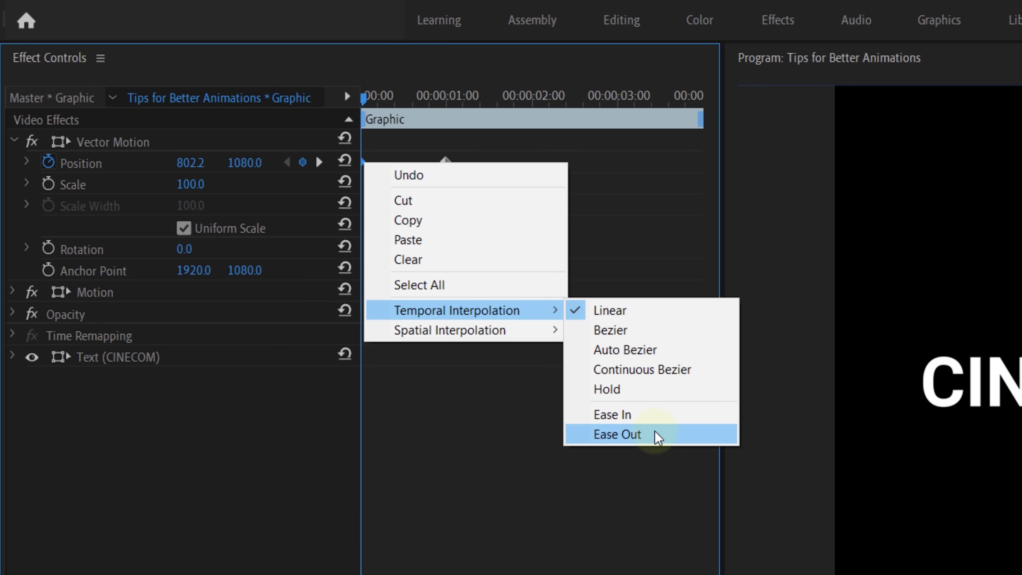
pyautogui.click(655, 432)
pyautogui.rightClick(450, 163)
pyautogui.moveTo(619, 309)
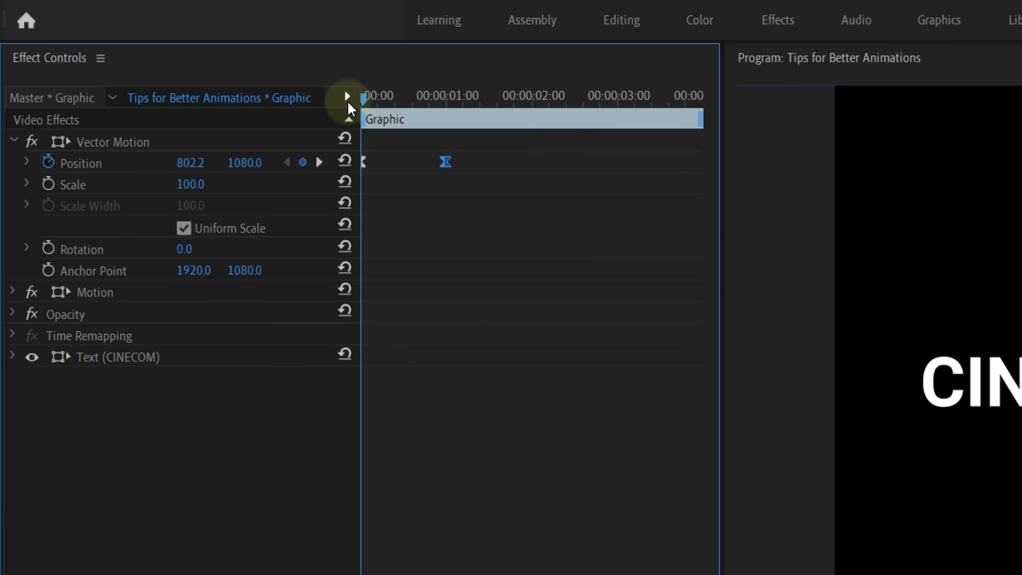
# - Drag the first keyframe's Position velocity handle right for a sharp late peak, then preview
pyautogui.click(27, 162)
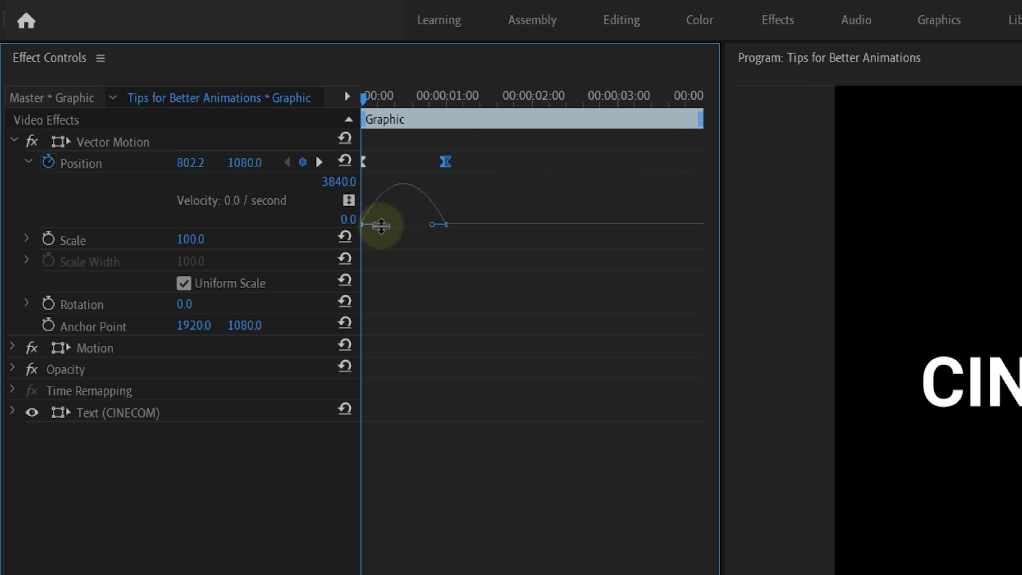
pyautogui.moveTo(376, 225); pyautogui.dragTo(386, 226)
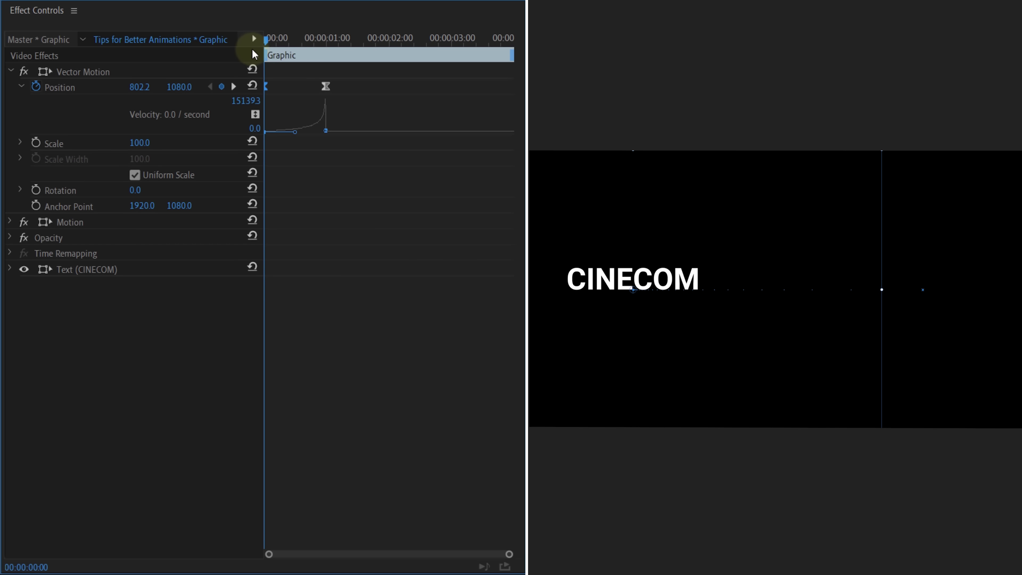
pyautogui.press('space')
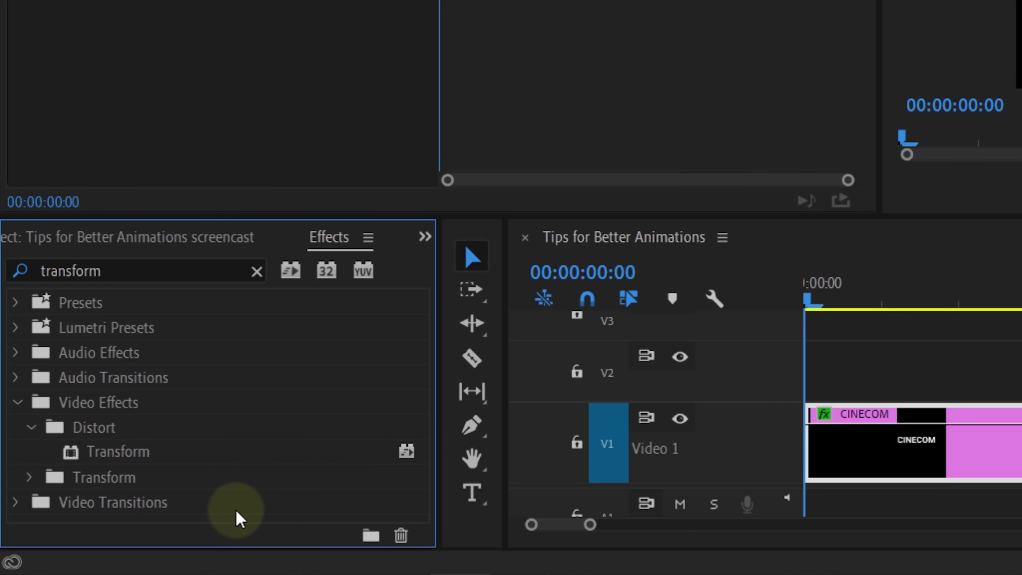
# - Apply Transform to the CINECOM clip with a 180 shutter angle
pyautogui.moveTo(123, 463); pyautogui.dragTo(851, 440)
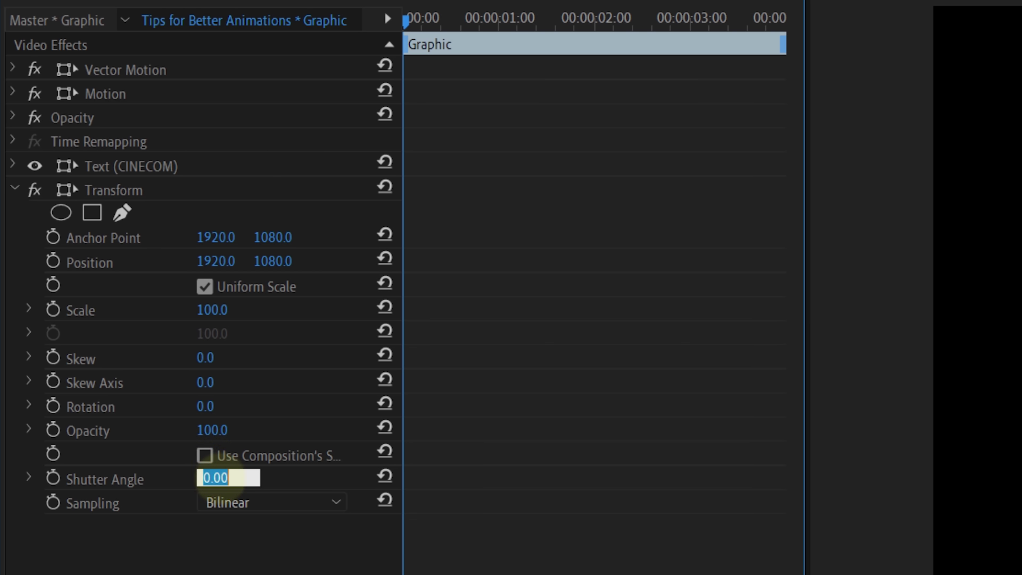
pyautogui.write('180')
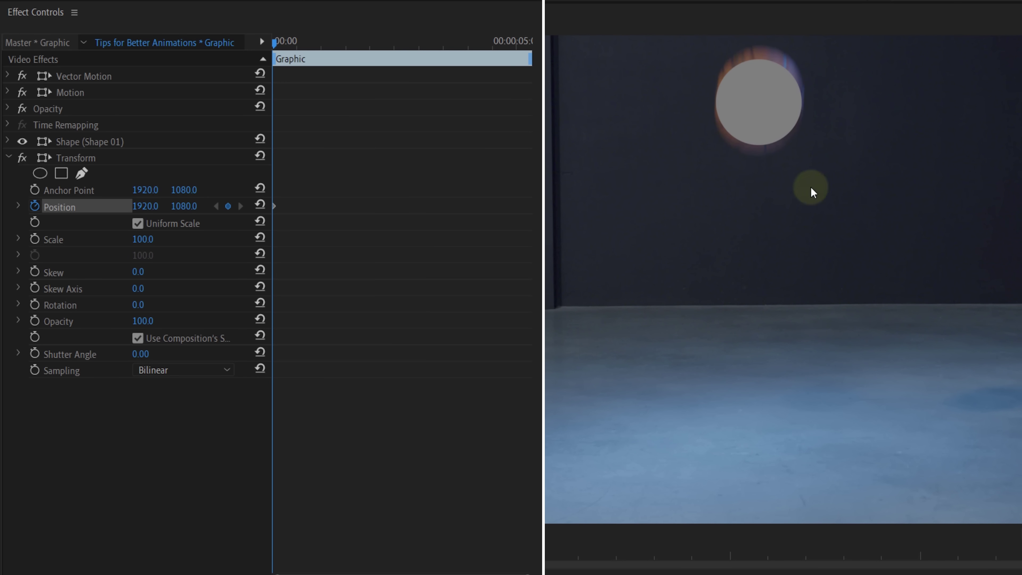
# - Keyframe Transform Position frame by frame to keep the grey circle on the basketball, easing its velocity
pyautogui.click(33, 207)
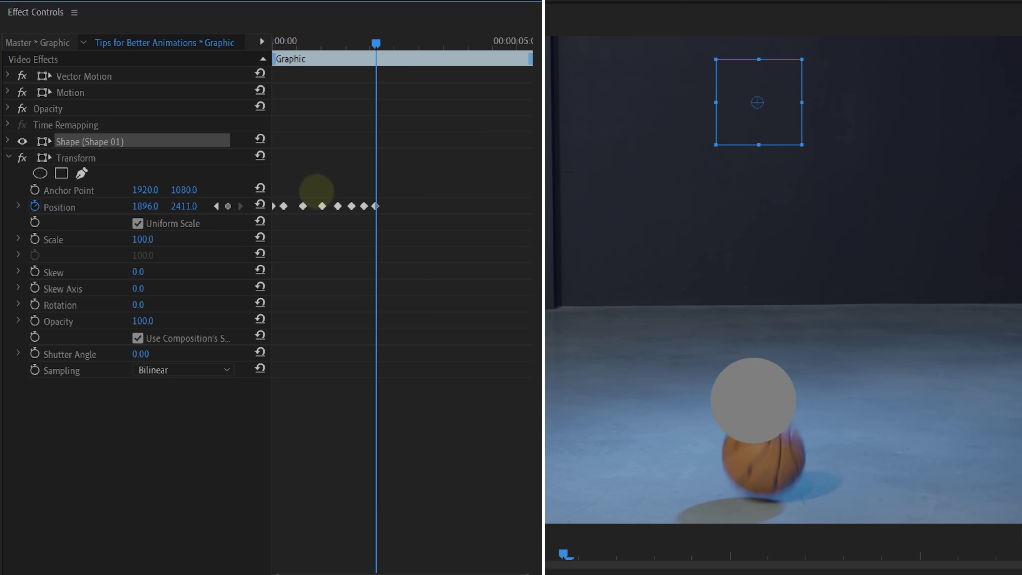
pyautogui.moveTo(376, 41); pyautogui.dragTo(392, 39)
pyautogui.moveTo(184, 206); pyautogui.dragTo(192, 205)
pyautogui.moveTo(420, 43); pyautogui.dragTo(446, 40)
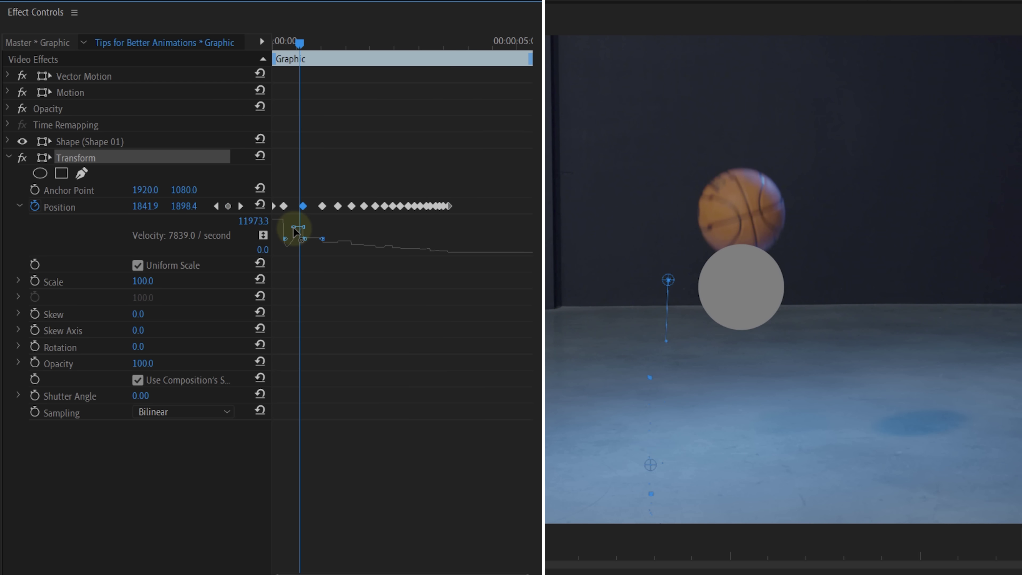
pyautogui.moveTo(295, 233); pyautogui.dragTo(297, 257)
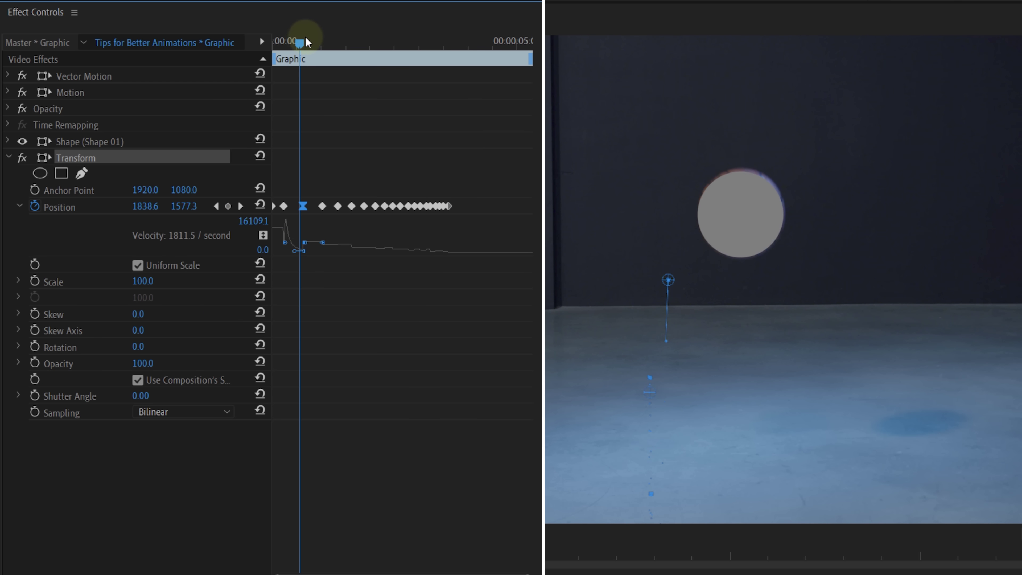
pyautogui.moveTo(305, 40); pyautogui.dragTo(288, 38)
pyautogui.click(283, 206)
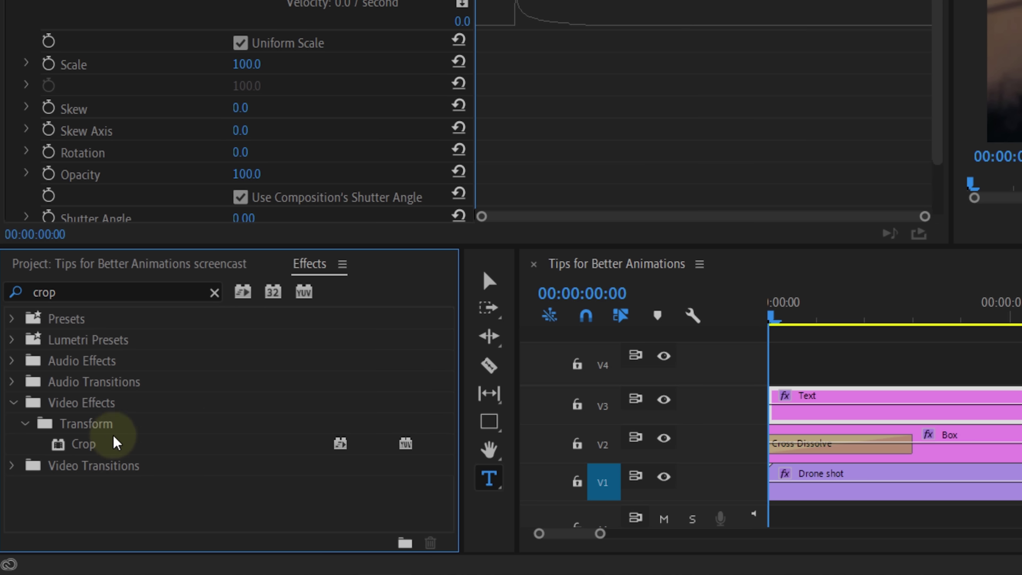
# - Apply Crop, add an adjustment layer above Text, nest them as 'Text cropped out', and open it
pyautogui.moveTo(93, 449); pyautogui.dragTo(203, 431)
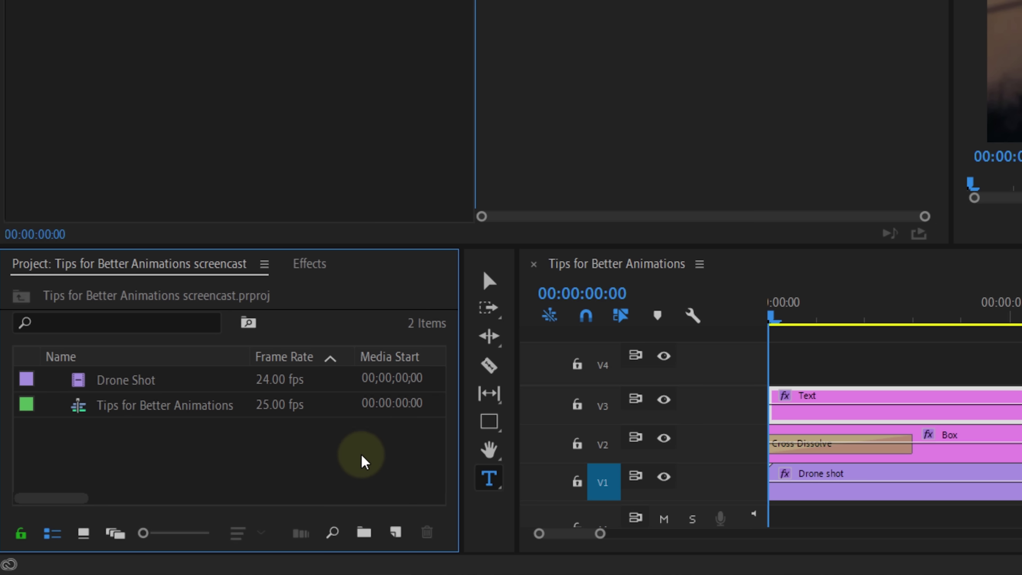
pyautogui.click(407, 524)
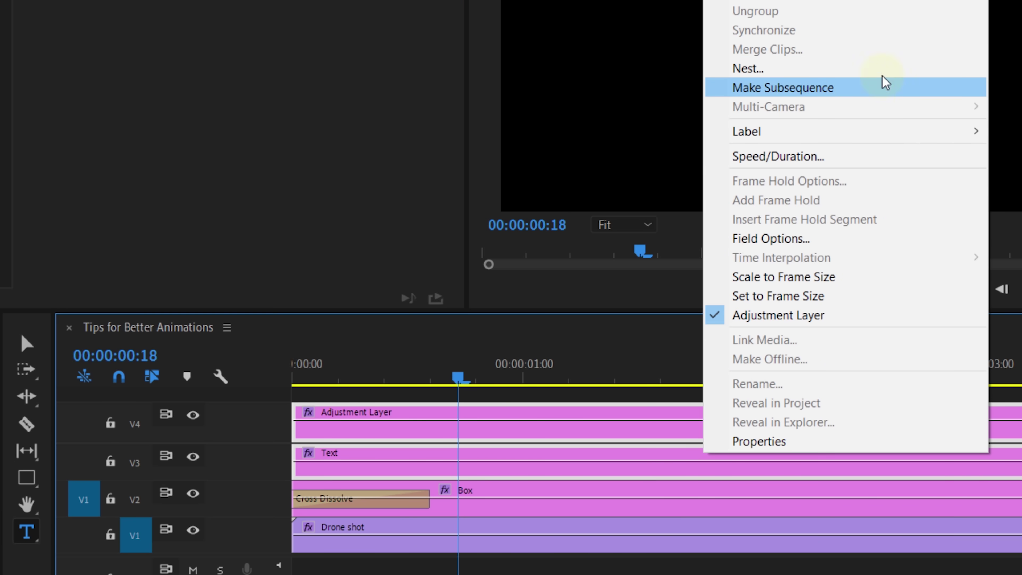
pyautogui.click(887, 81)
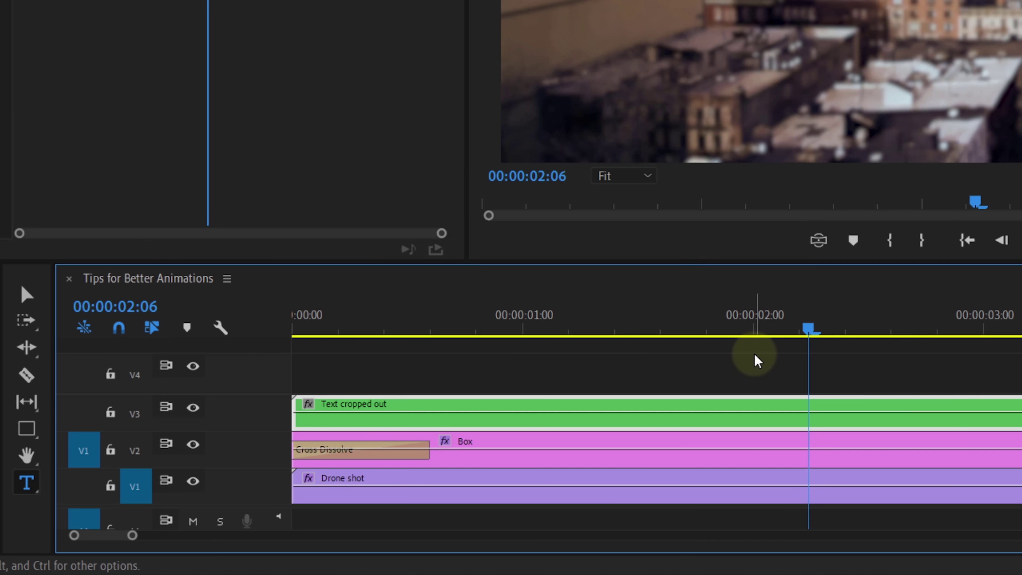
pyautogui.doubleClick(698, 408)
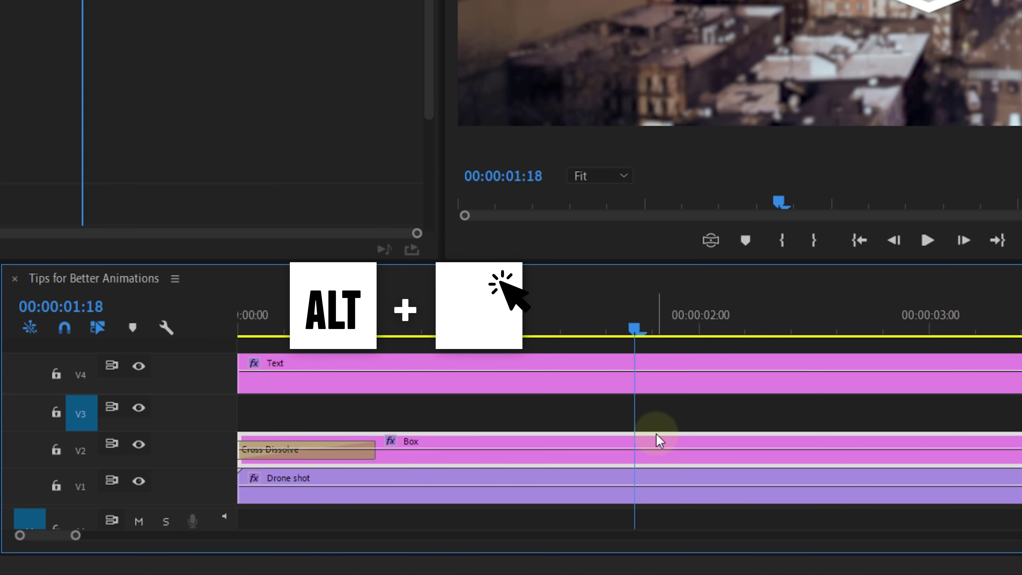
# - Duplicate the Box clip onto V3 and change its fill colour to white
pyautogui.moveTo(660, 441); pyautogui.dragTo(659, 422)
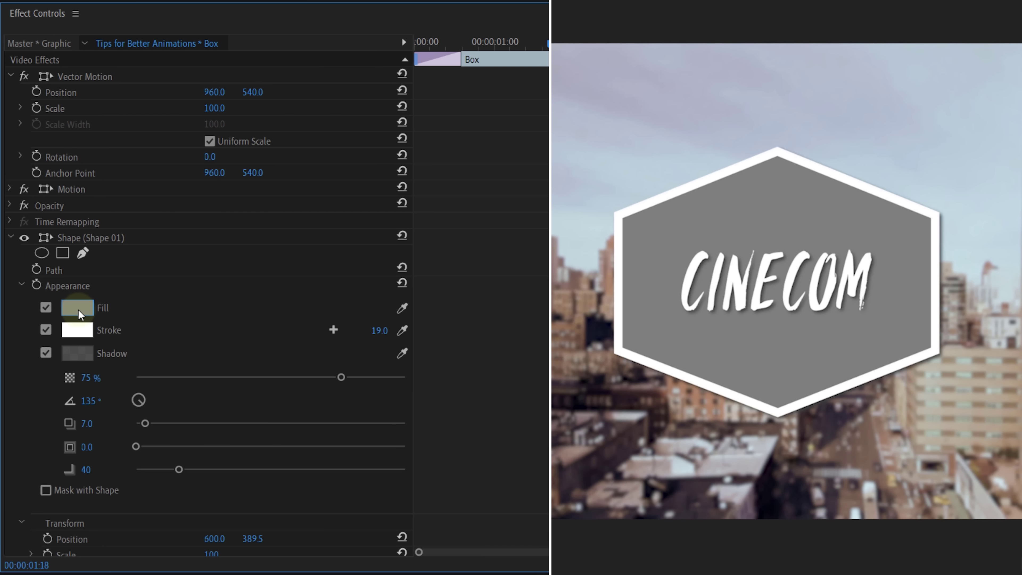
pyautogui.click(77, 308)
pyautogui.click(473, 188)
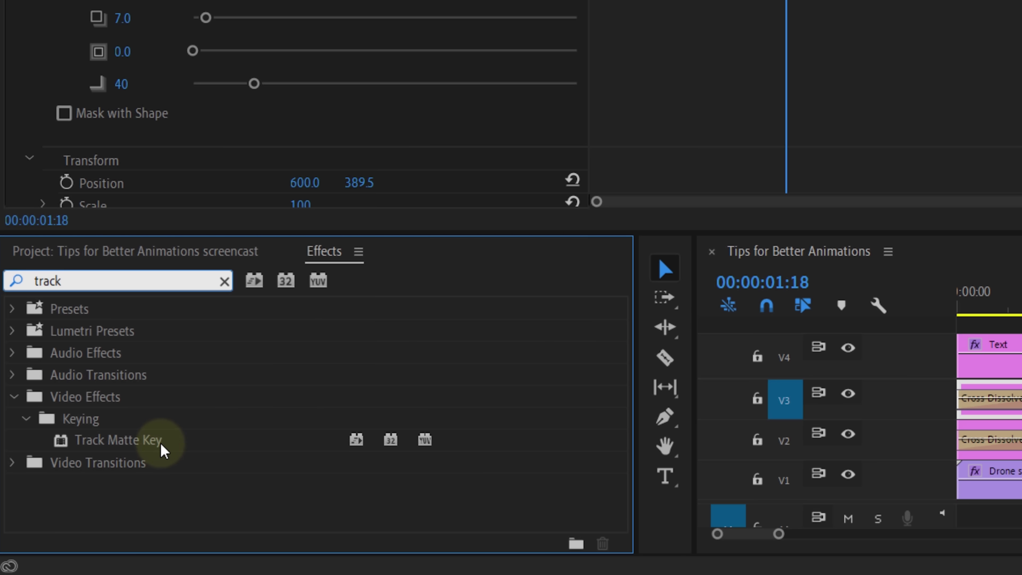
# - Apply Track Matte Key to the CINECOM Text clip on V4, then select the white Box clip on V3
pyautogui.click(159, 441)
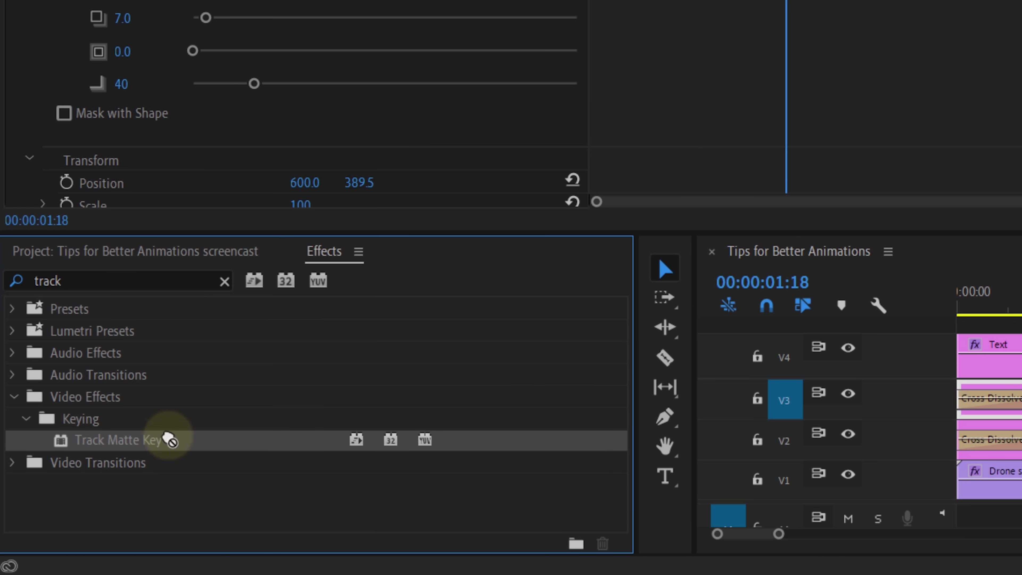
pyautogui.moveTo(160, 441); pyautogui.dragTo(583, 402)
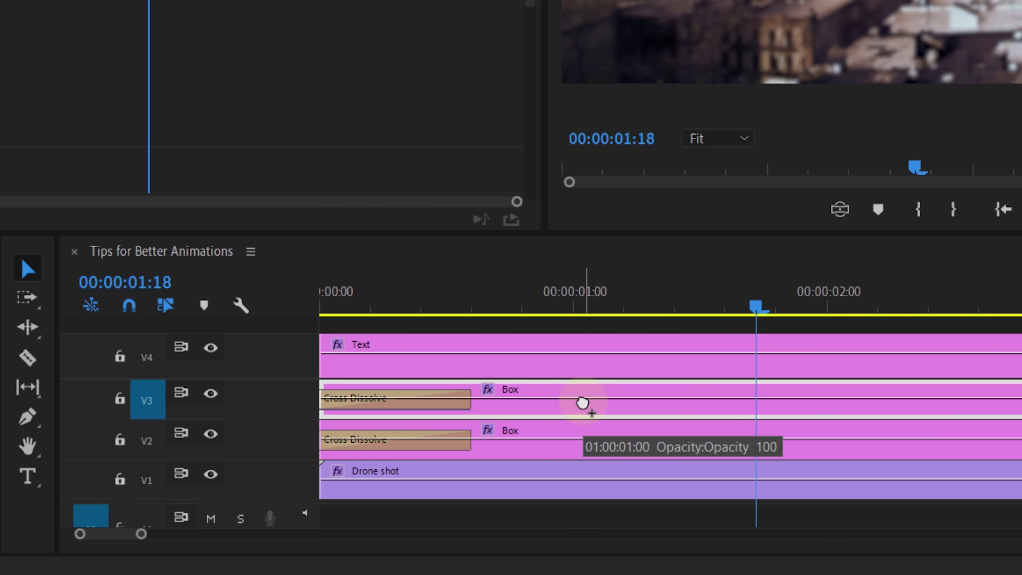
pyautogui.moveTo(583, 403); pyautogui.dragTo(588, 369)
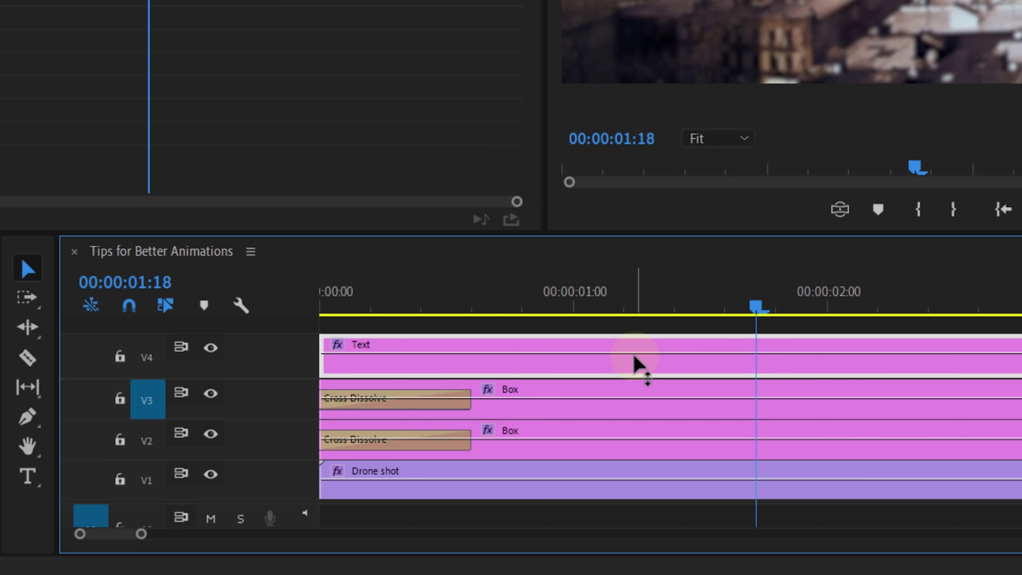
pyautogui.click(611, 393)
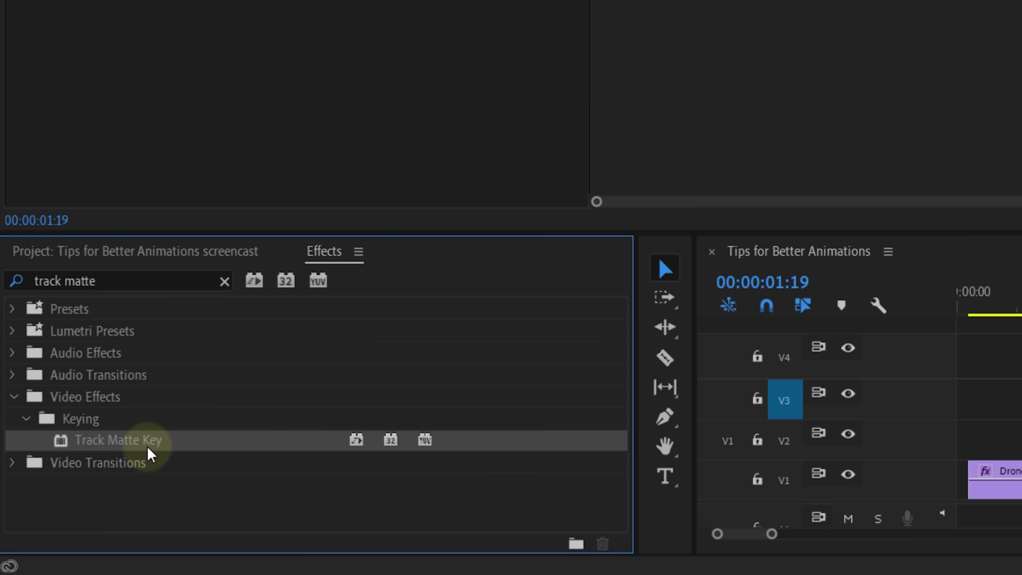
# - Apply Track Matte Key to the Times Square clip on V2 and choose Video 3 as its matte
pyautogui.moveTo(148, 450); pyautogui.dragTo(242, 430)
pyautogui.moveTo(158, 430); pyautogui.dragTo(803, 438)
pyautogui.click(256, 155)
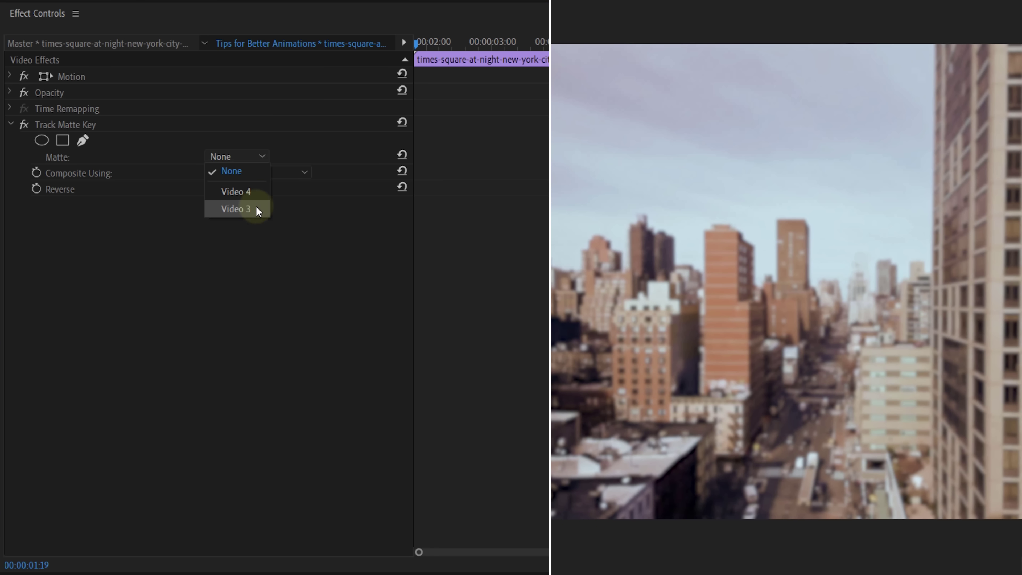